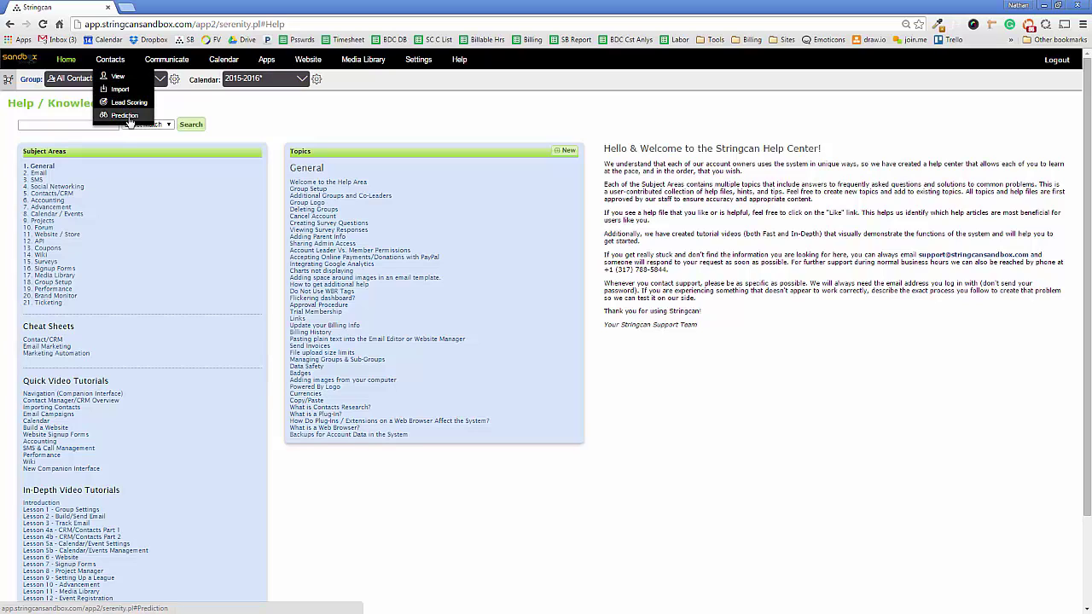
# Step: Open the contacts list and try showing All contacts before returning the scope to This Group
pyautogui.click(124, 117)
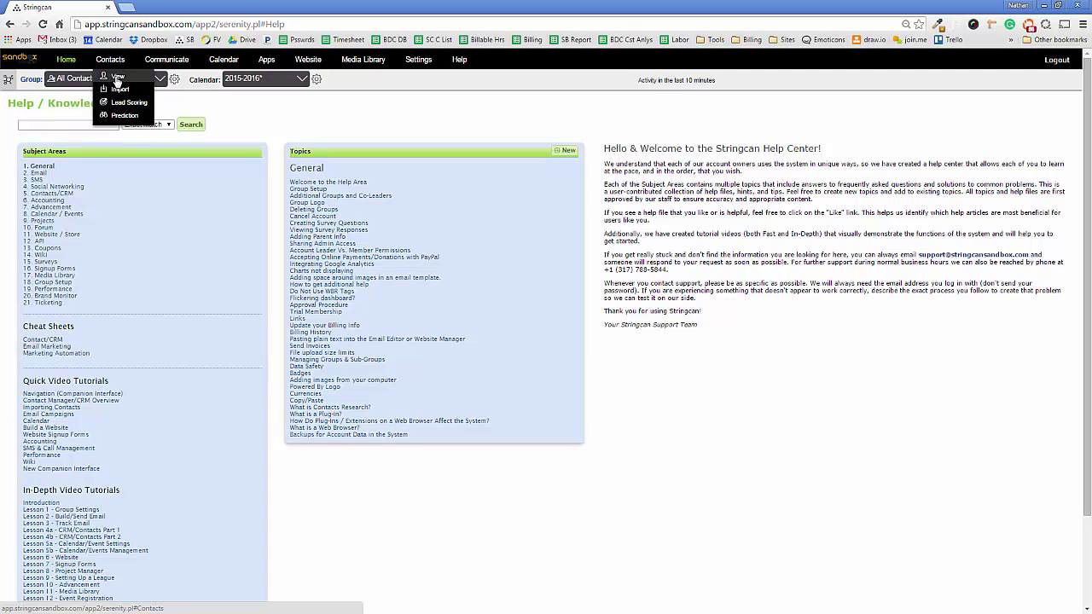
pyautogui.click(117, 78)
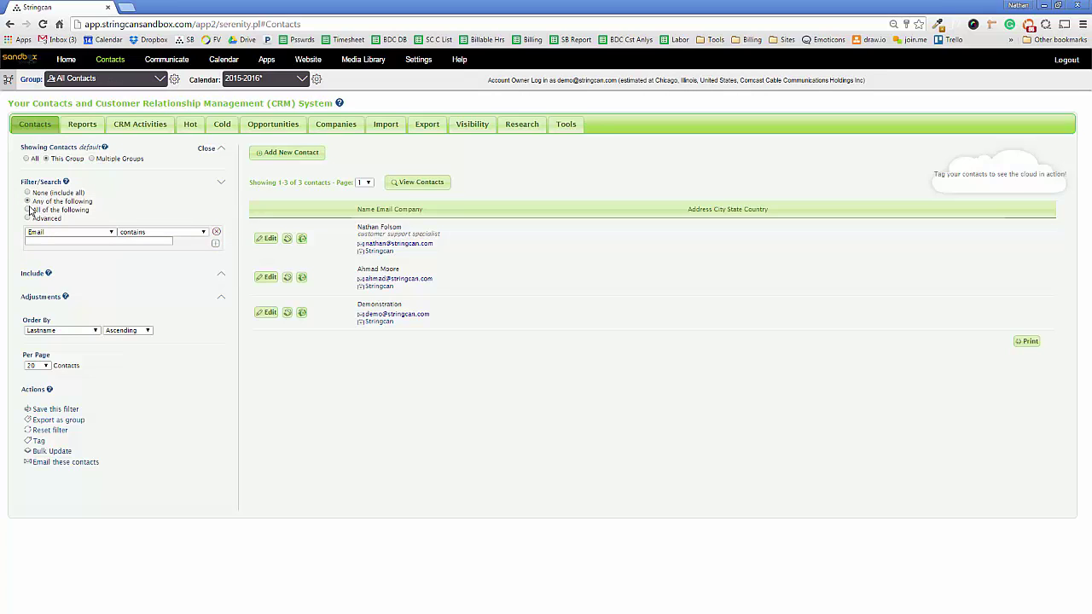
pyautogui.click(26, 160)
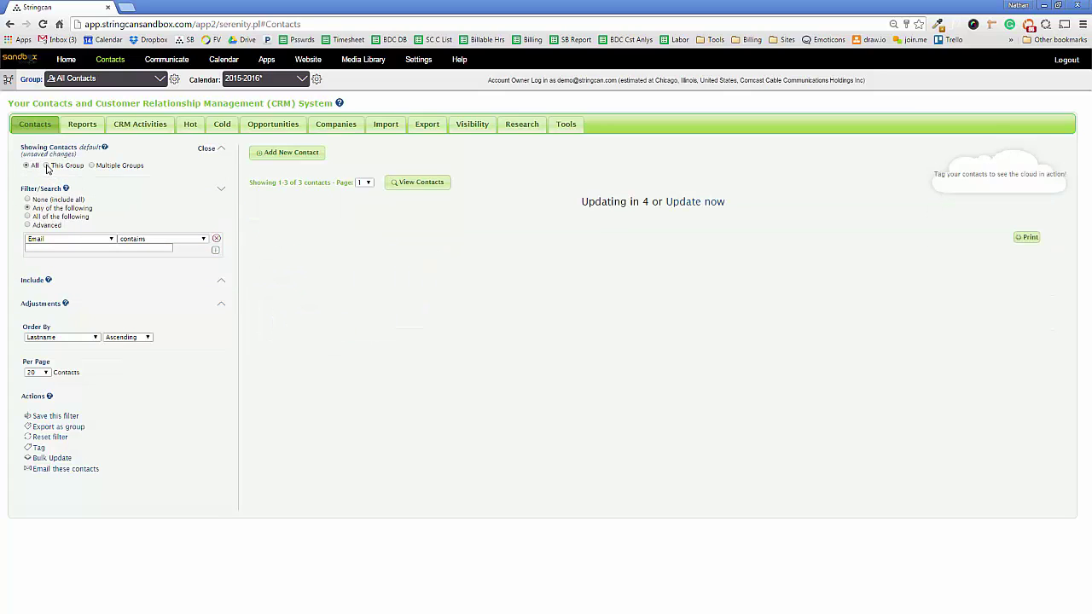
pyautogui.click(47, 166)
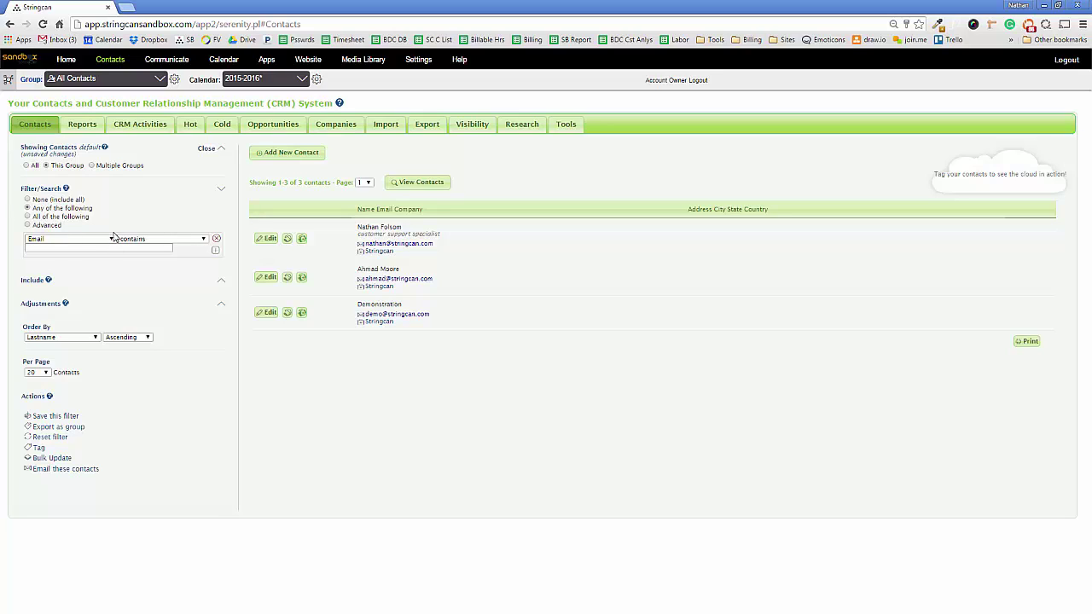
# Step: Change the email filter condition to "is" and add a second filter condition
pyautogui.click(205, 241)
pyautogui.click(132, 261)
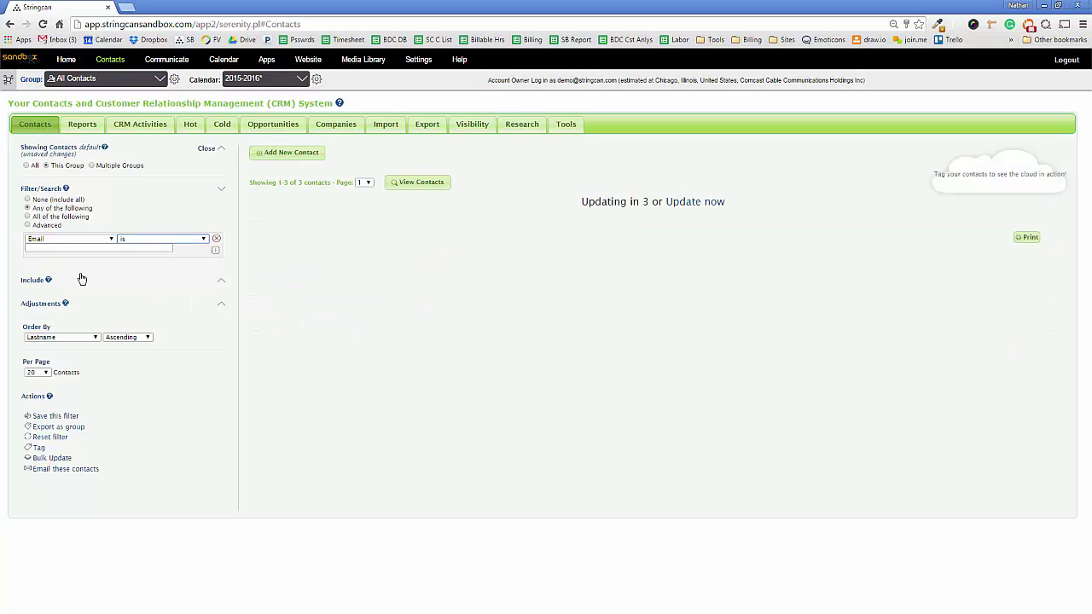
pyautogui.click(215, 251)
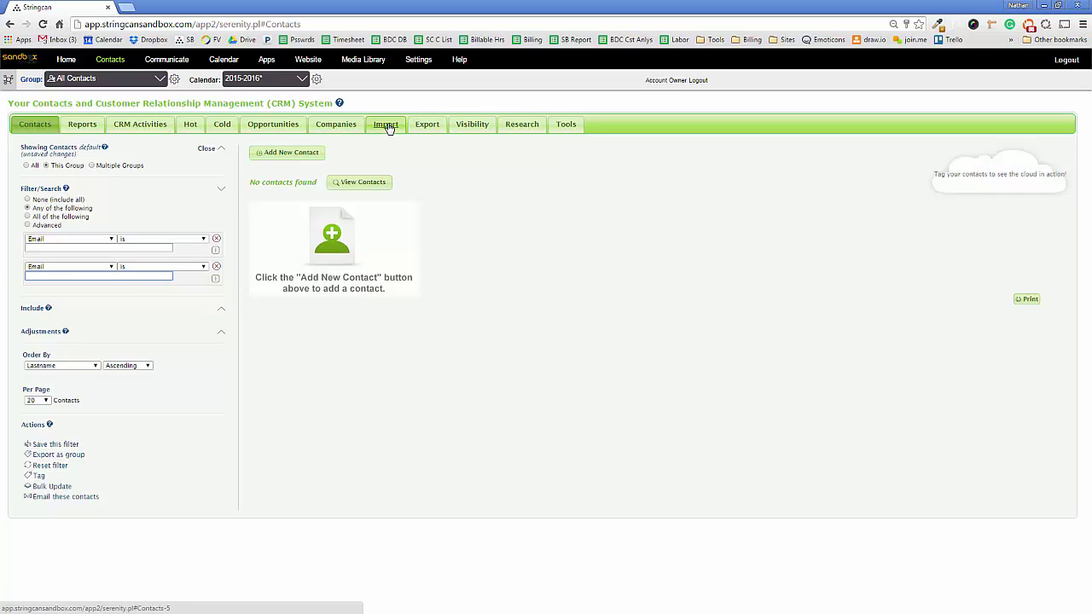
# Step: Open the Lead Scoring settings to view the activity, CRM and opportunity point values
pyautogui.moveTo(111, 60)
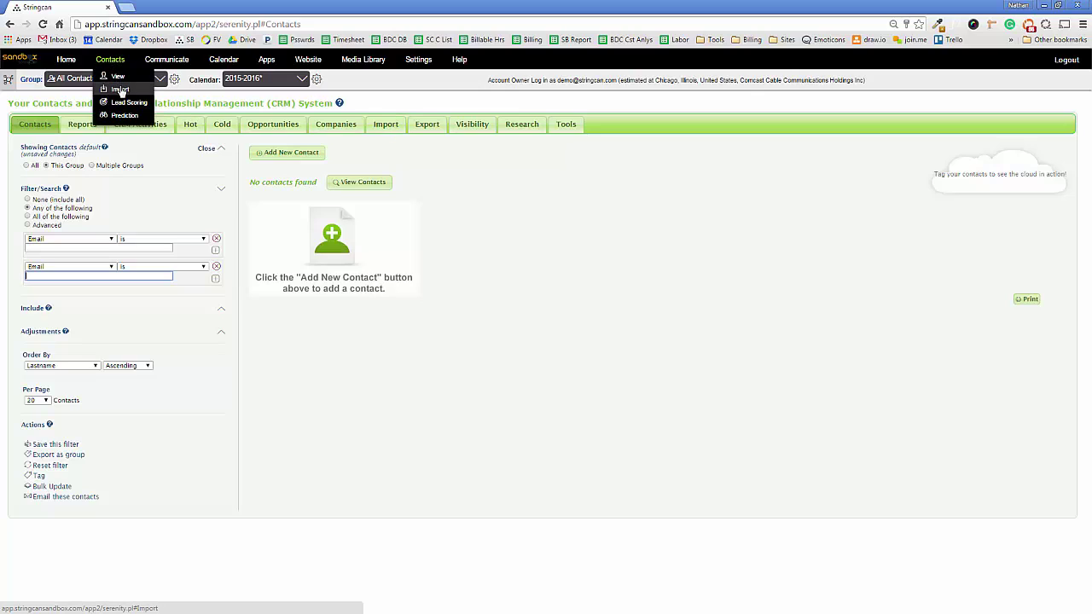
pyautogui.click(119, 103)
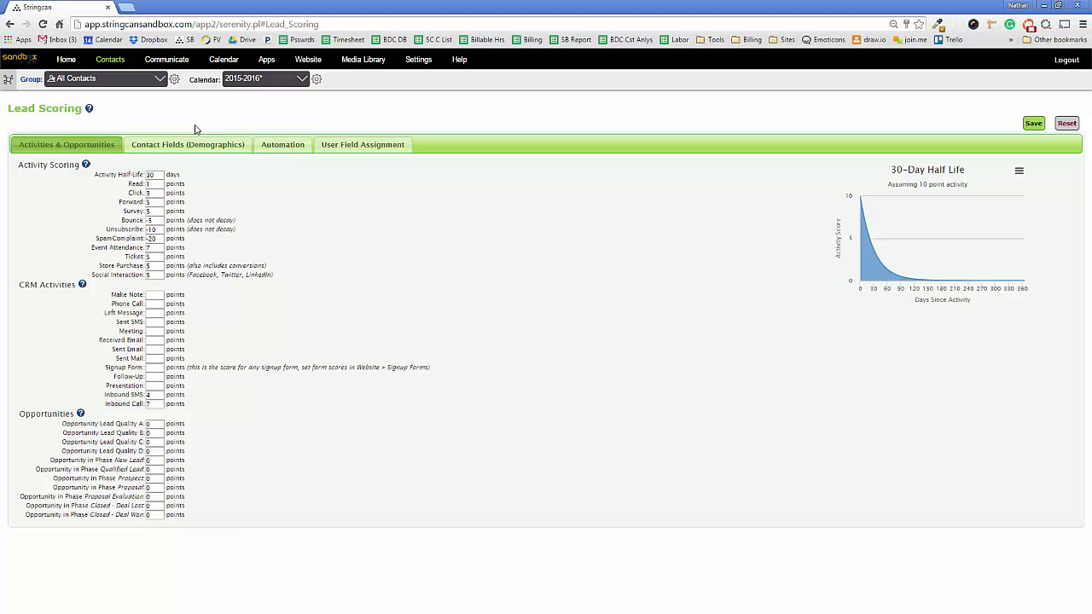
# Step: Open the email builder and view the HTML source of the default message
pyautogui.moveTo(180, 64)
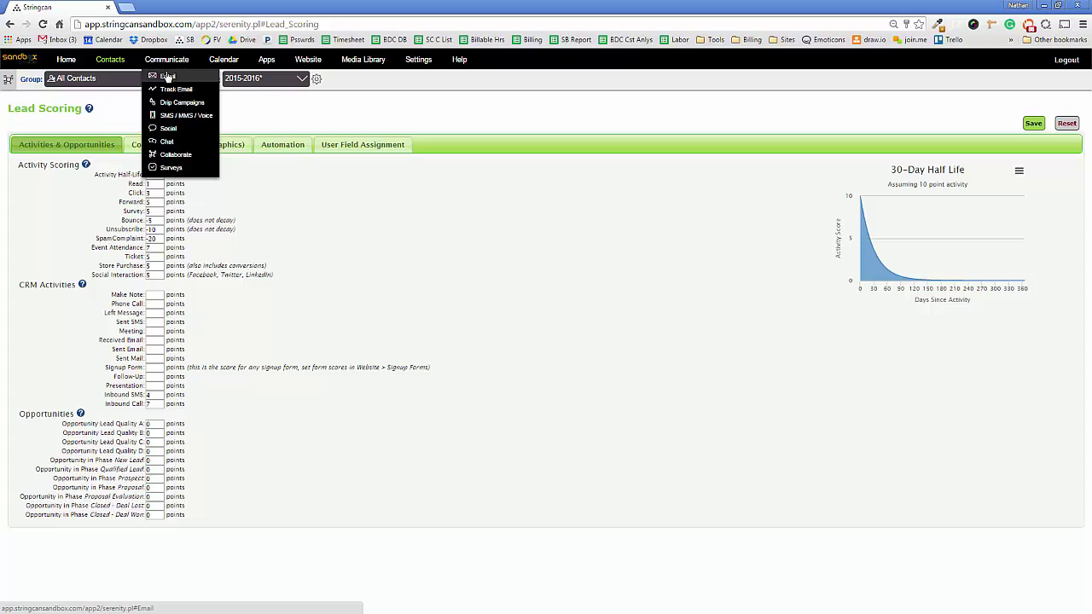
pyautogui.click(170, 80)
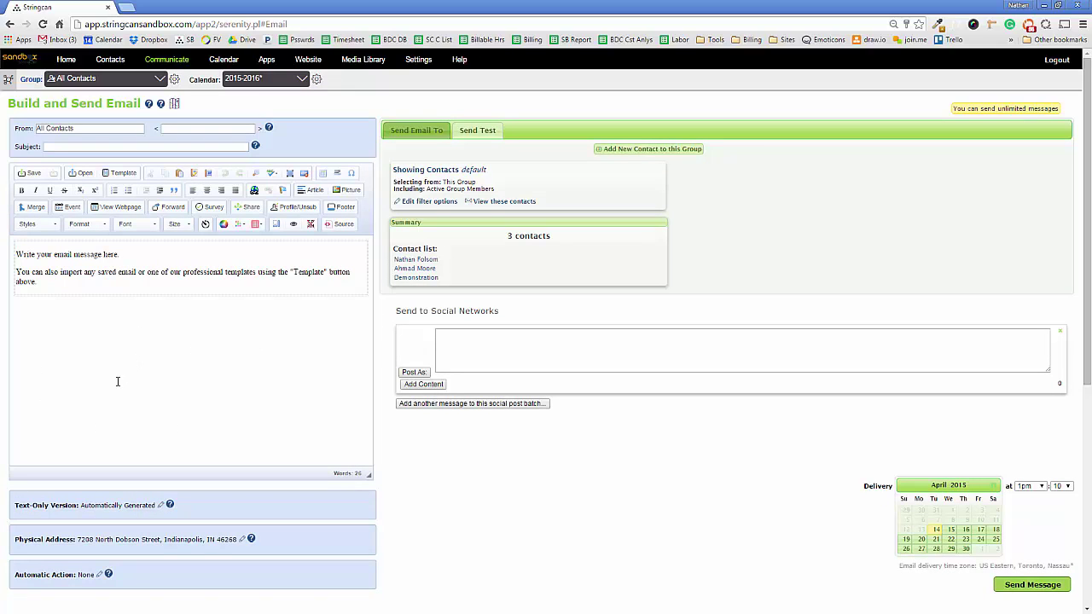
pyautogui.click(339, 226)
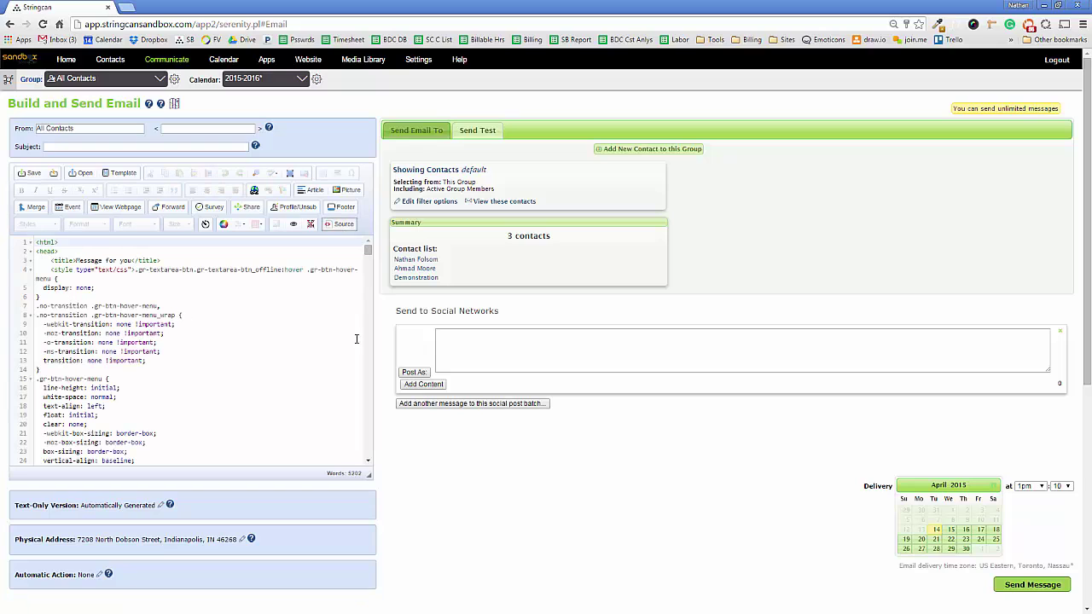
# Step: Browse the most popular email templates and leave the template import without loading one
pyautogui.click(123, 174)
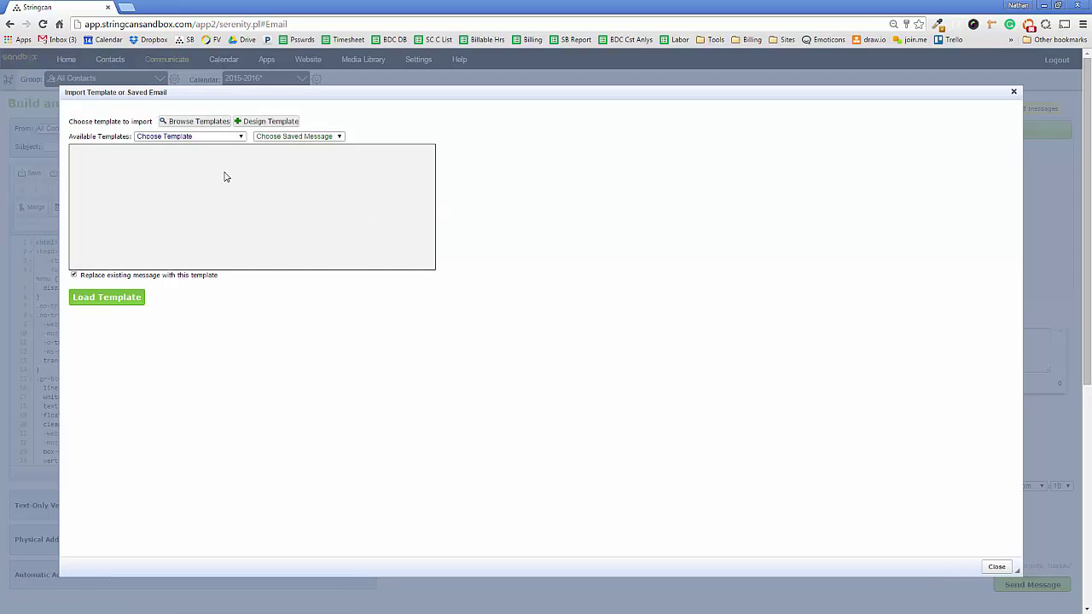
pyautogui.click(197, 122)
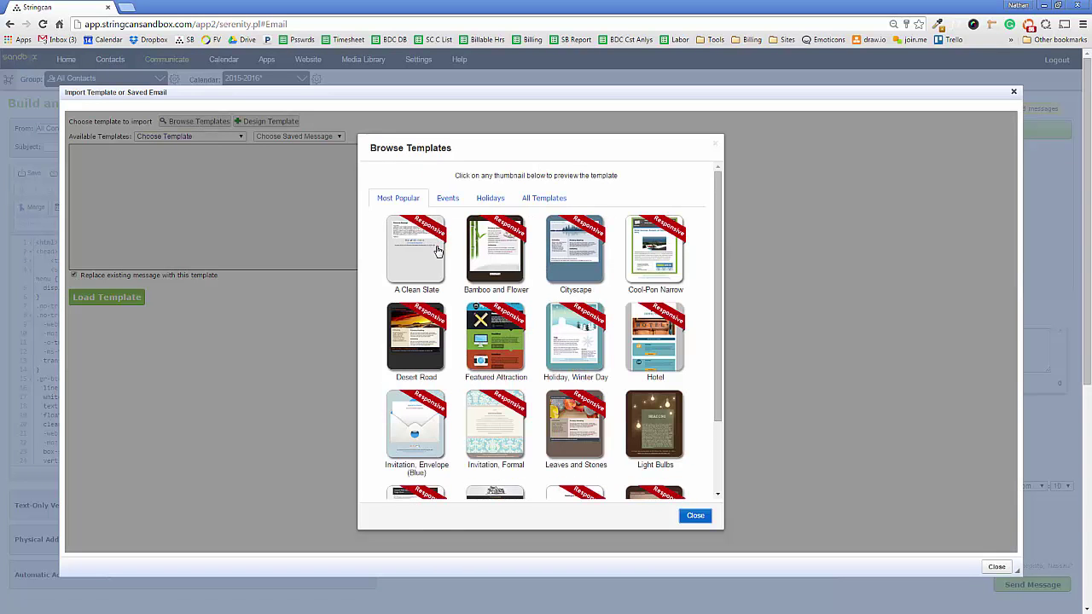
pyautogui.scroll(-2, 537, 357)
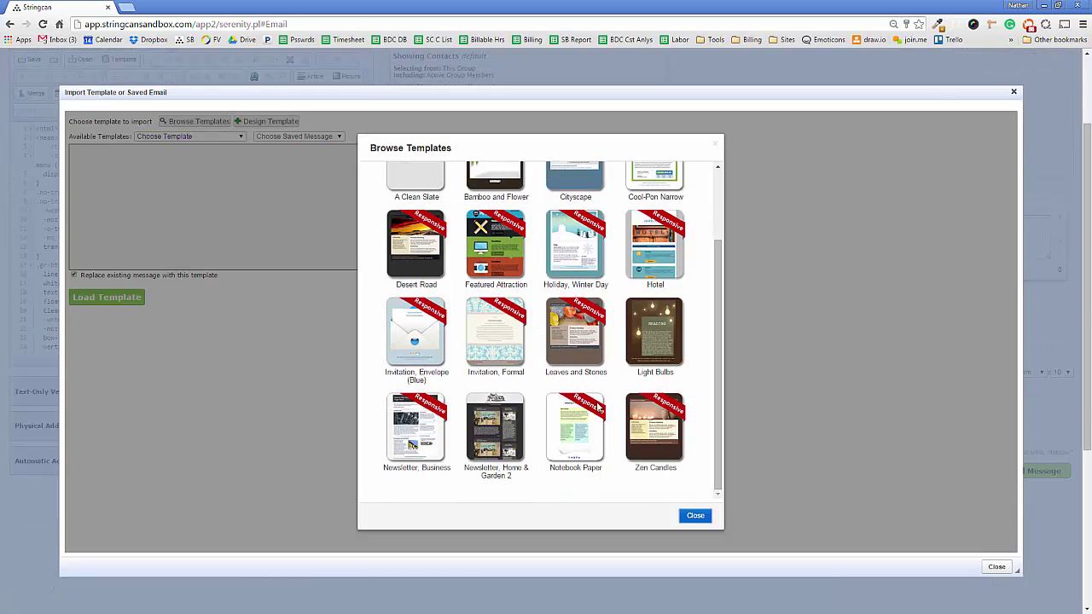
pyautogui.scroll(3, 611, 380)
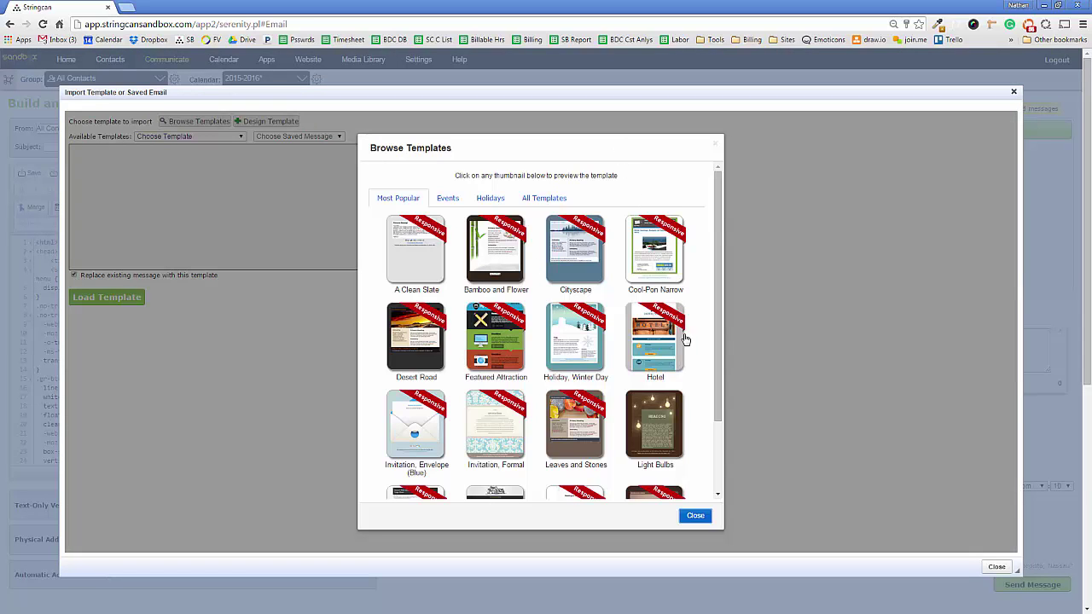
pyautogui.scroll(-3, 684, 339)
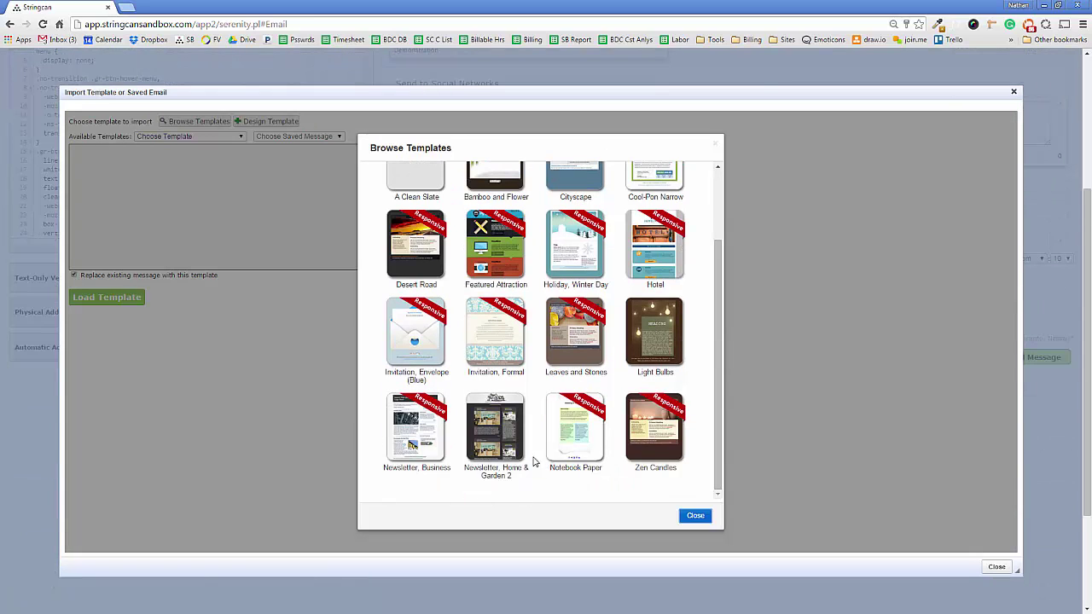
pyautogui.scroll(3, 524, 429)
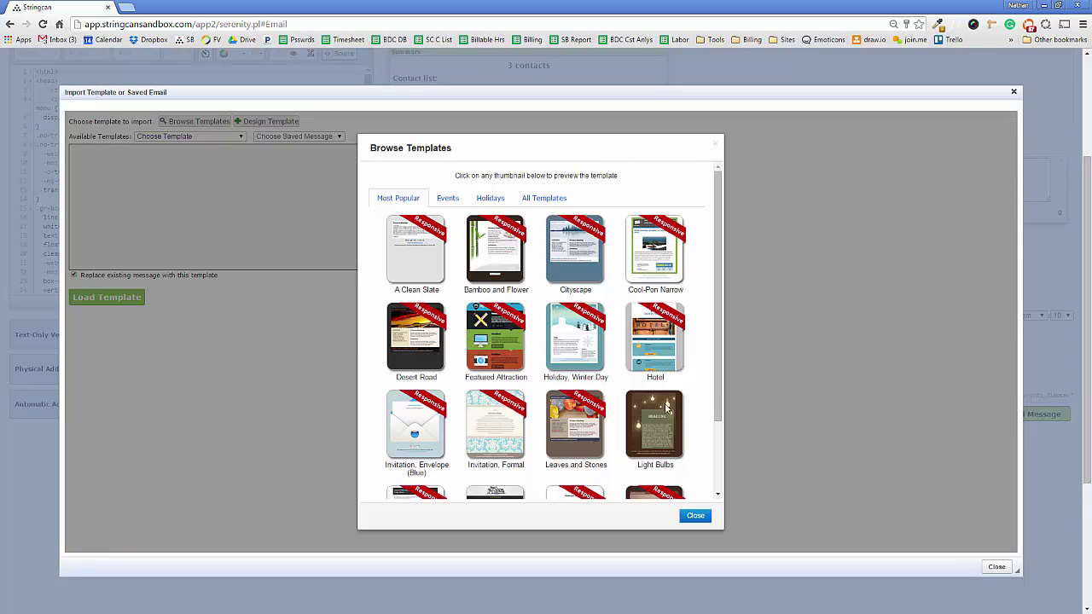
pyautogui.click(695, 516)
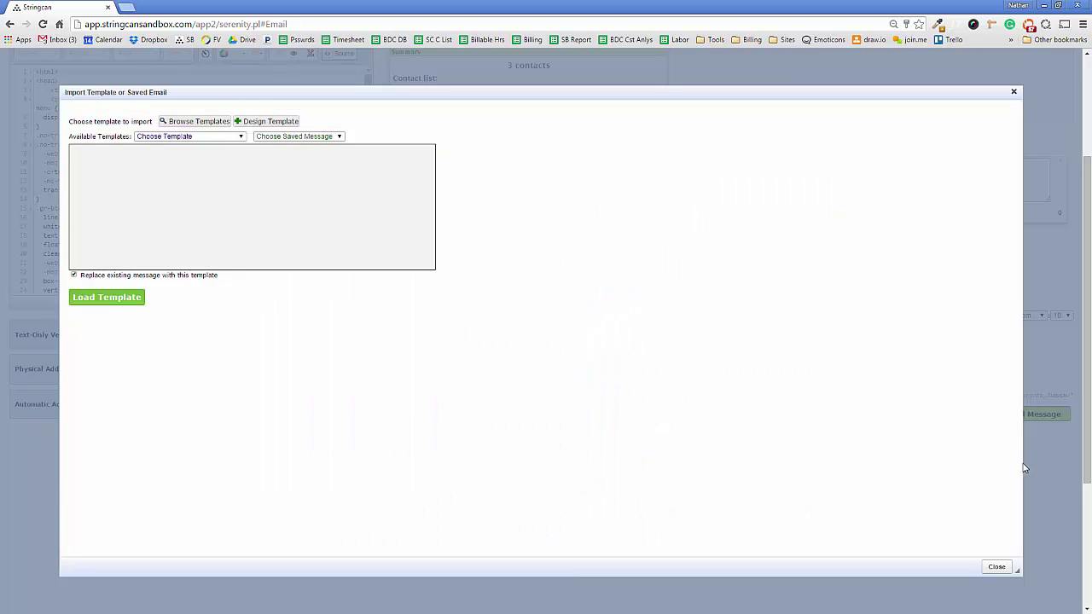
pyautogui.click(996, 567)
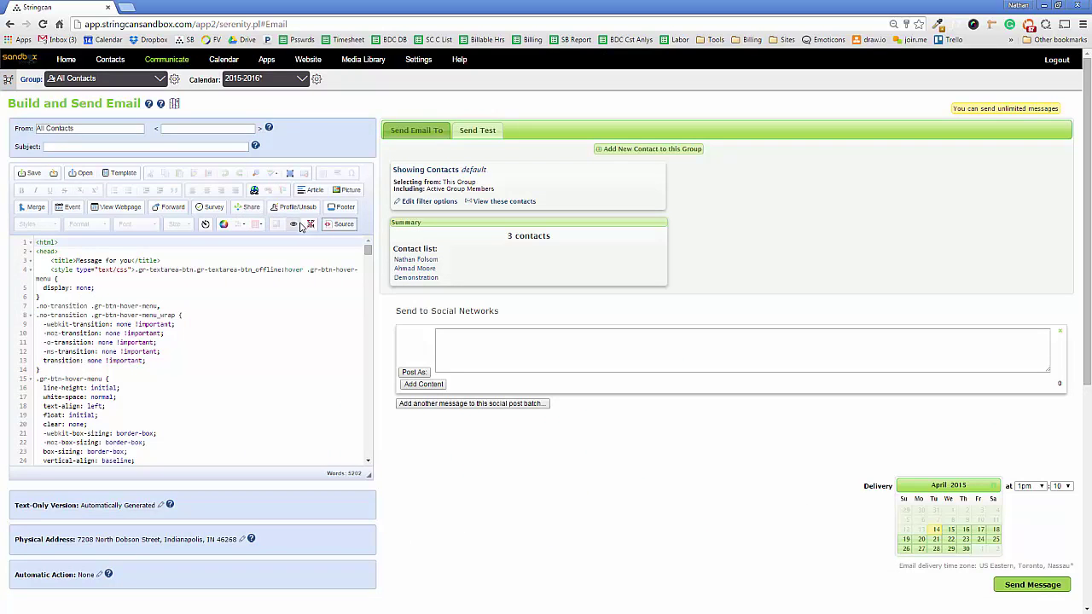
# Step: Return the message editor from HTML source to the visual view
pyautogui.click(339, 225)
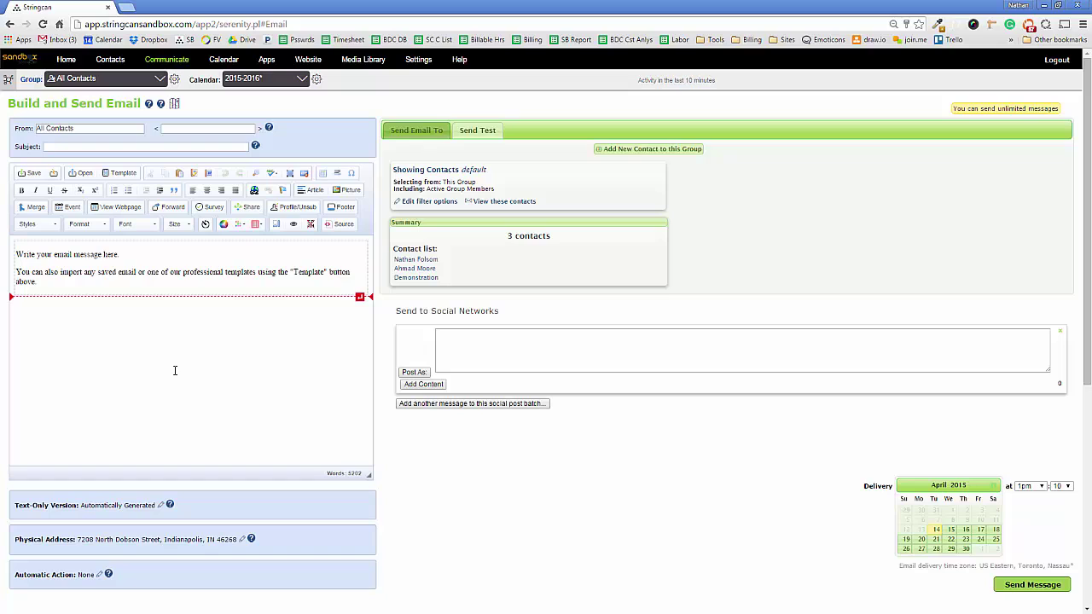
pyautogui.click(478, 405)
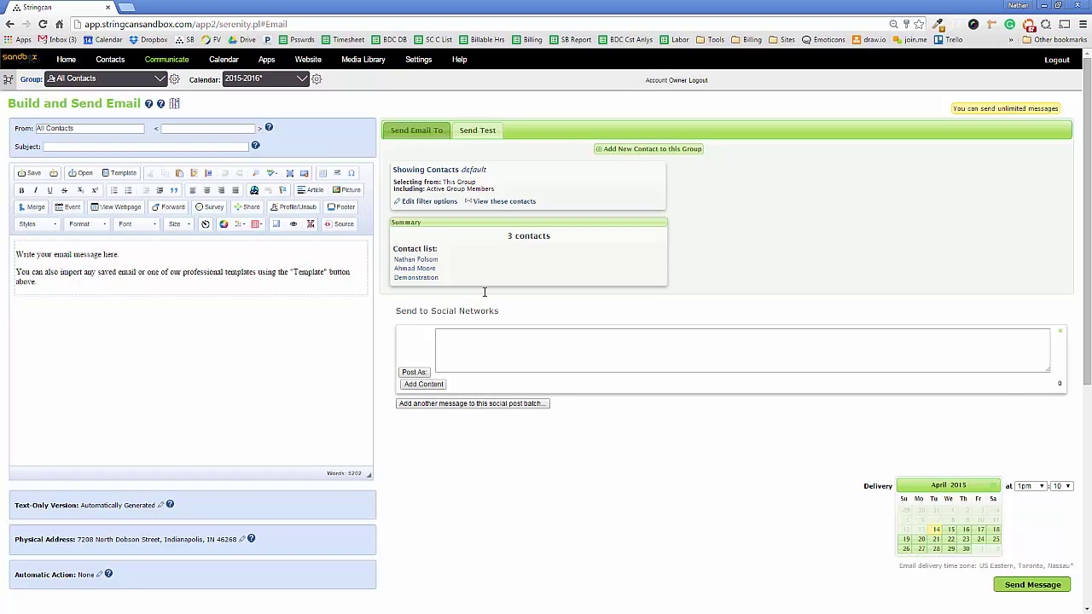
# Step: View the Send Test form for the email and return to the Send Email To options
pyautogui.click(487, 133)
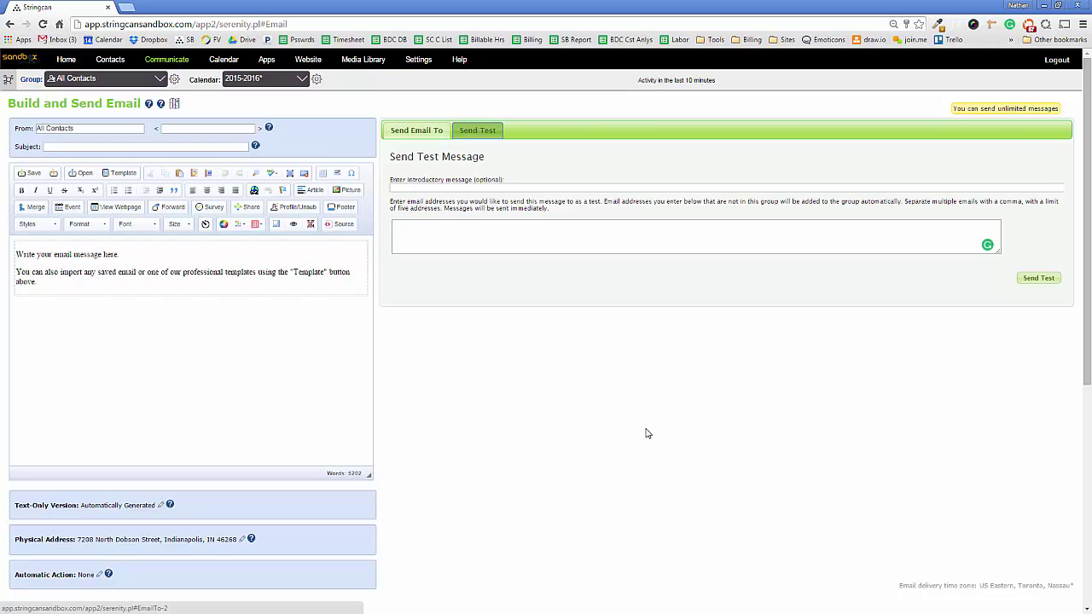
pyautogui.scroll(-5, 644, 435)
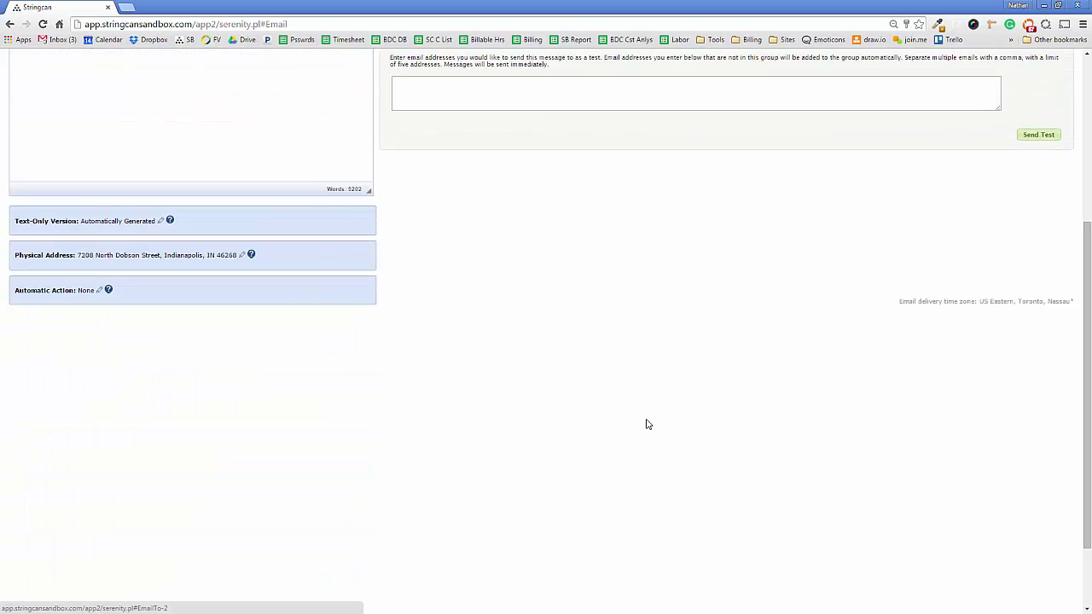
pyautogui.scroll(4, 648, 422)
pyautogui.scroll(1, 648, 422)
pyautogui.click(416, 130)
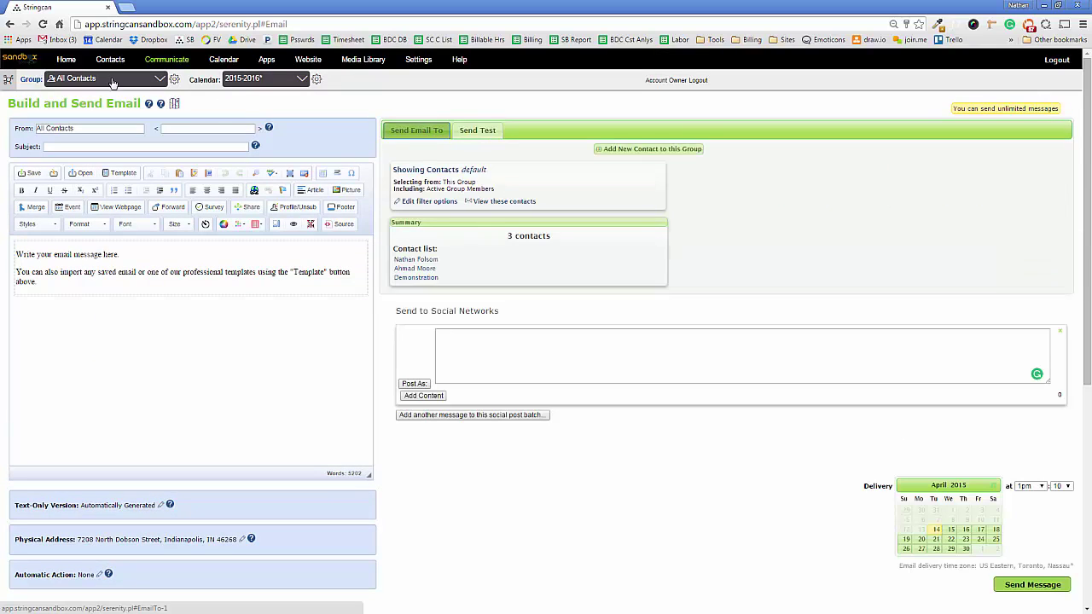
# Step: Review the filter options for the email's recipients and close them without changes
pyautogui.click(428, 204)
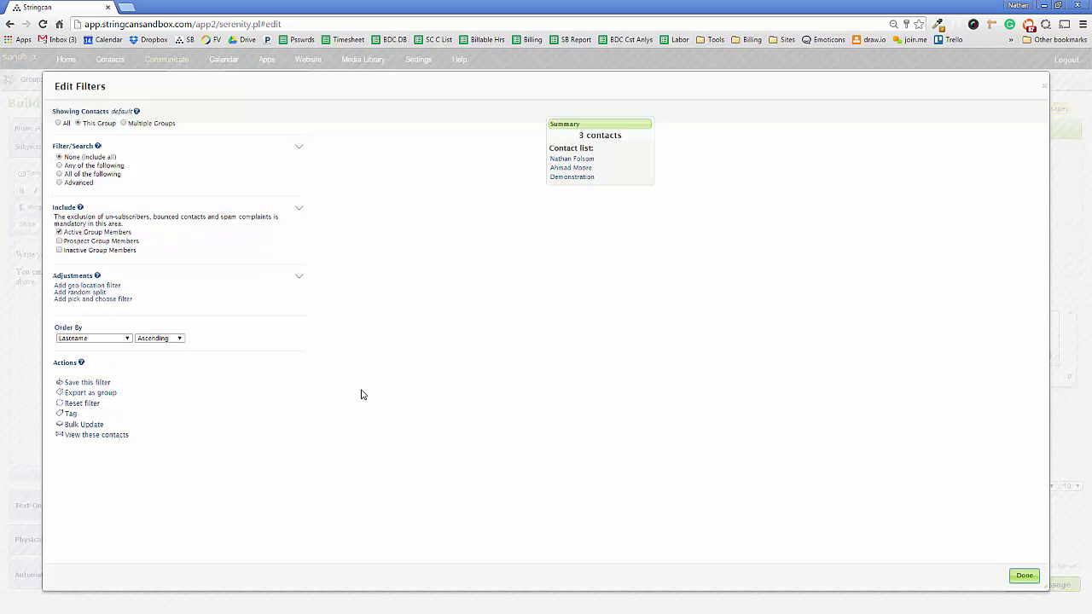
pyautogui.click(1026, 577)
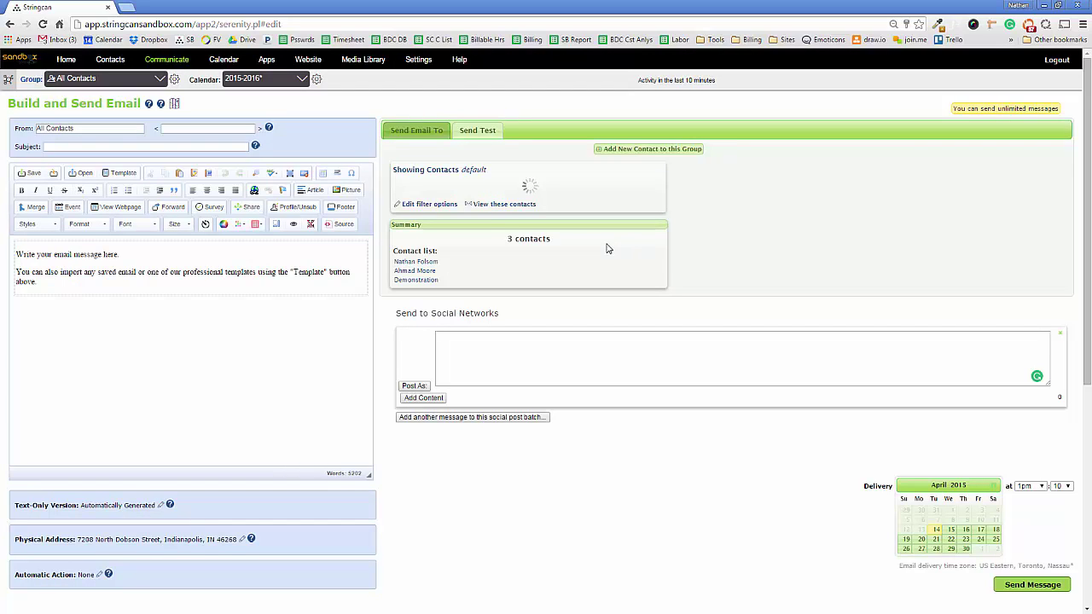
# Step: Schedule the email's delivery for April 30, 2015 at 10:00 am
pyautogui.scroll(-1, 646, 480)
pyautogui.scroll(-1, 646, 480)
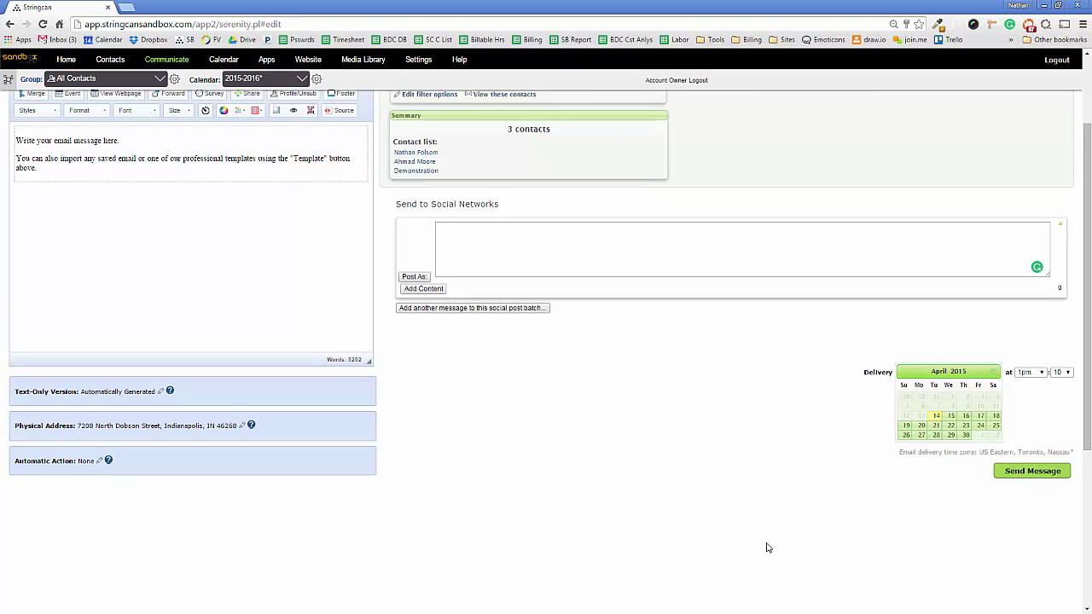
pyautogui.click(966, 436)
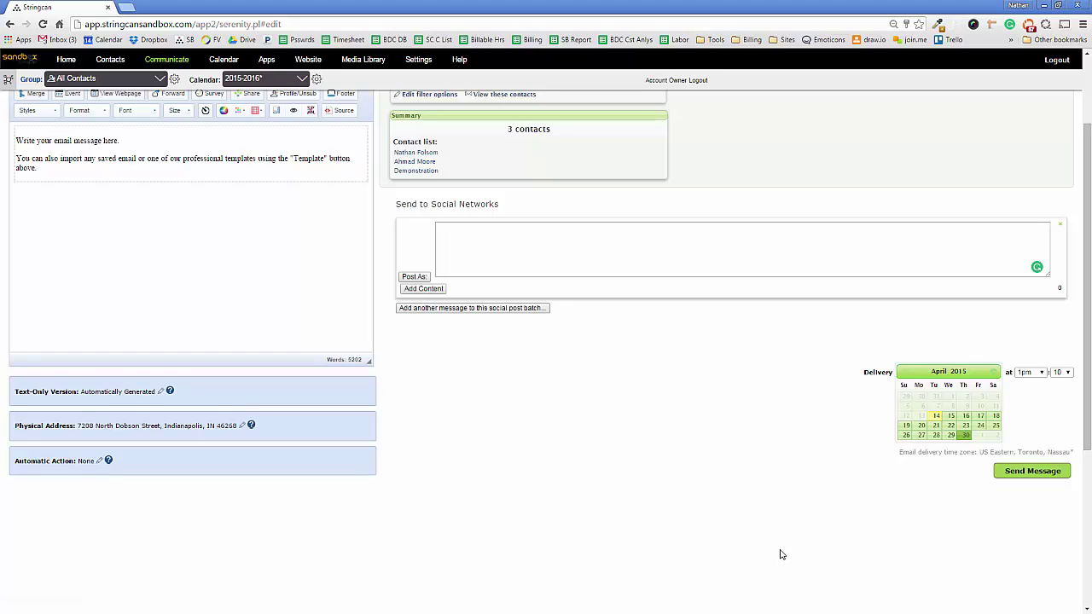
pyautogui.click(1044, 374)
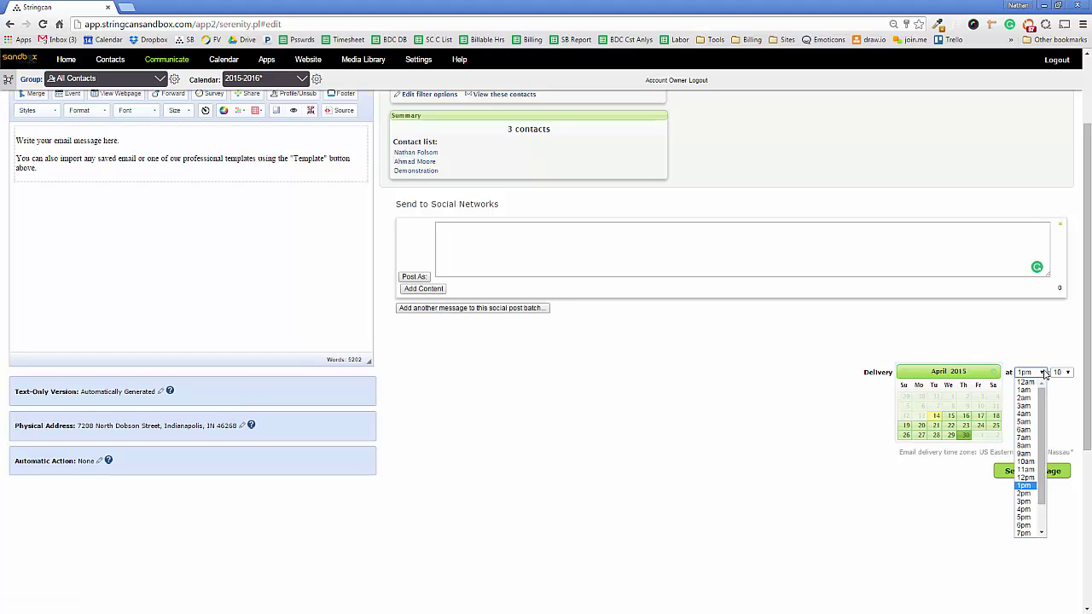
pyautogui.click(1041, 429)
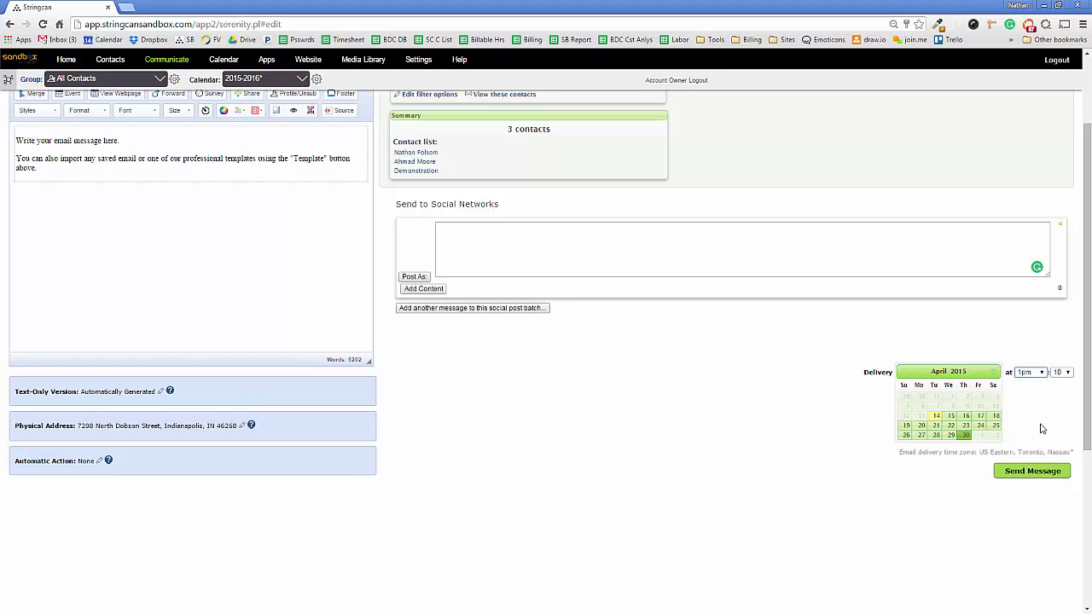
pyautogui.click(1061, 372)
pyautogui.click(1058, 382)
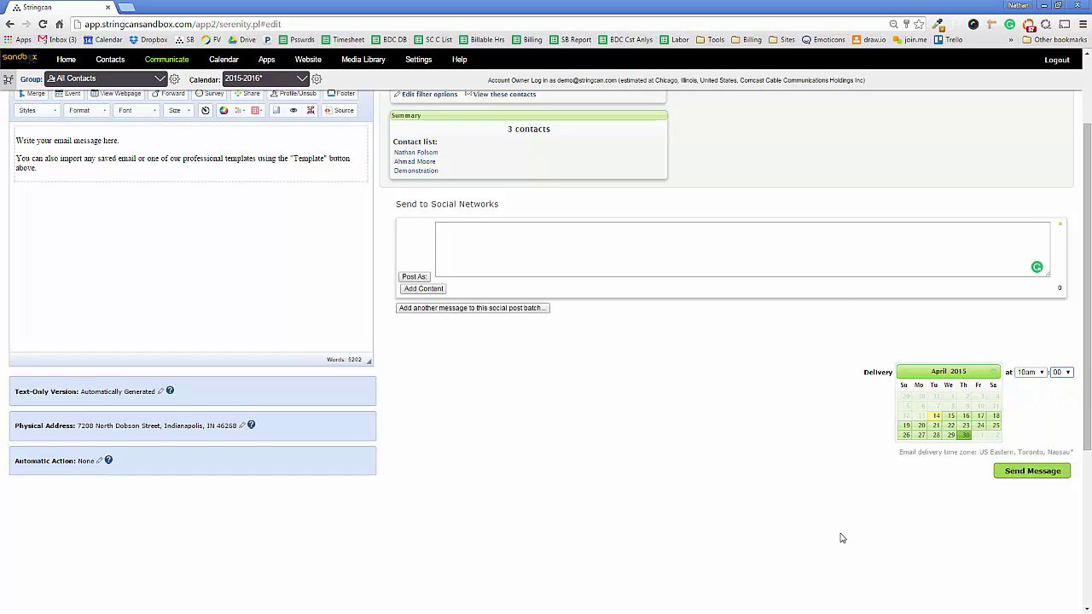
pyautogui.click(1038, 475)
# Step: Open Email Tracking and view the list of sent broadcasts
pyautogui.click(175, 66)
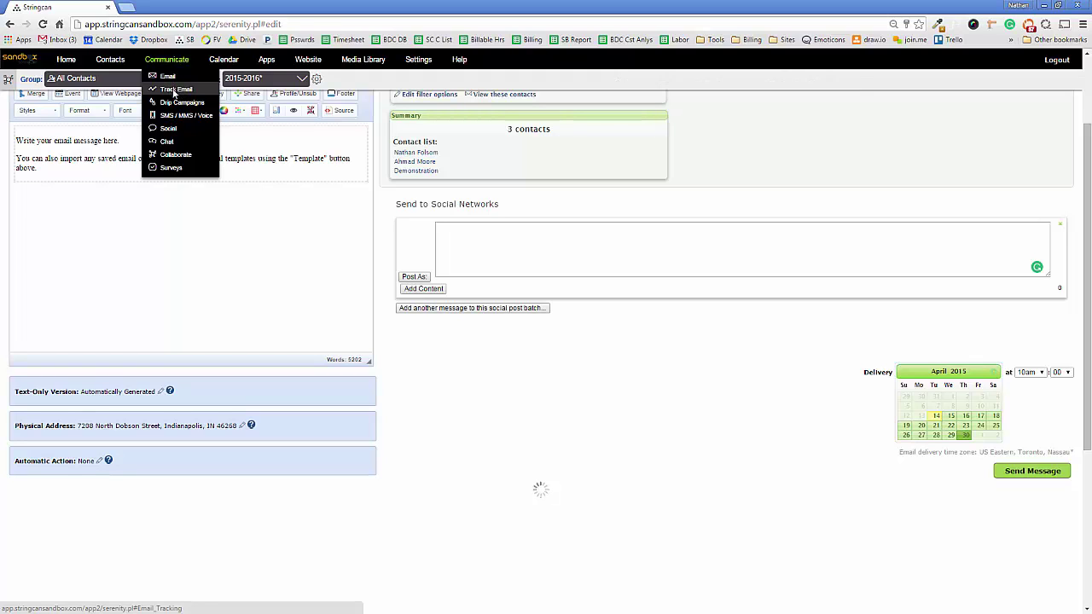
pyautogui.click(174, 91)
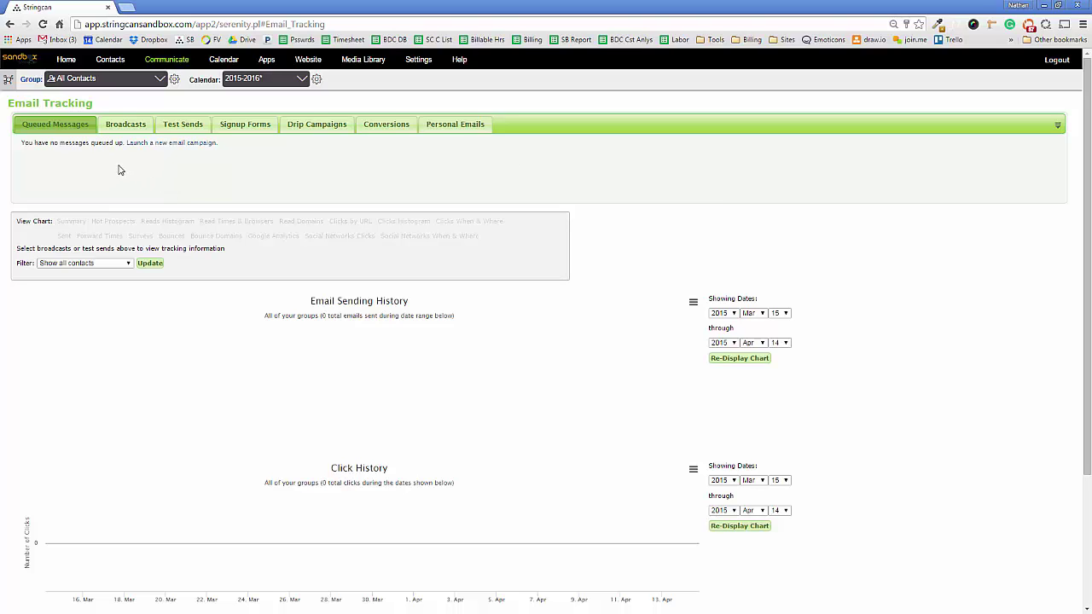
pyautogui.click(125, 126)
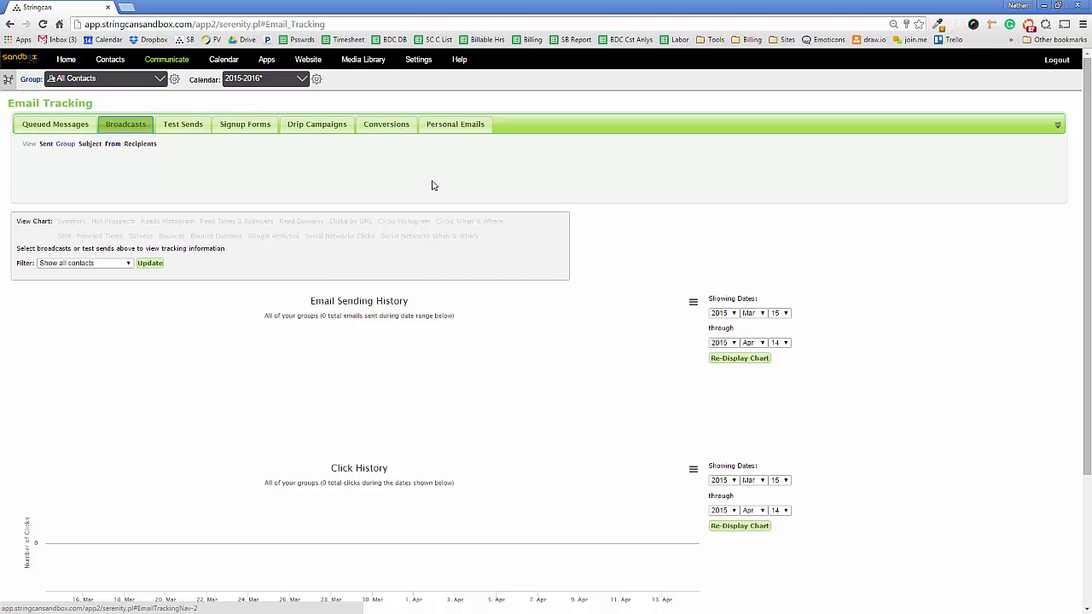
# Step: Open the Drip Campaigns page
pyautogui.moveTo(175, 64)
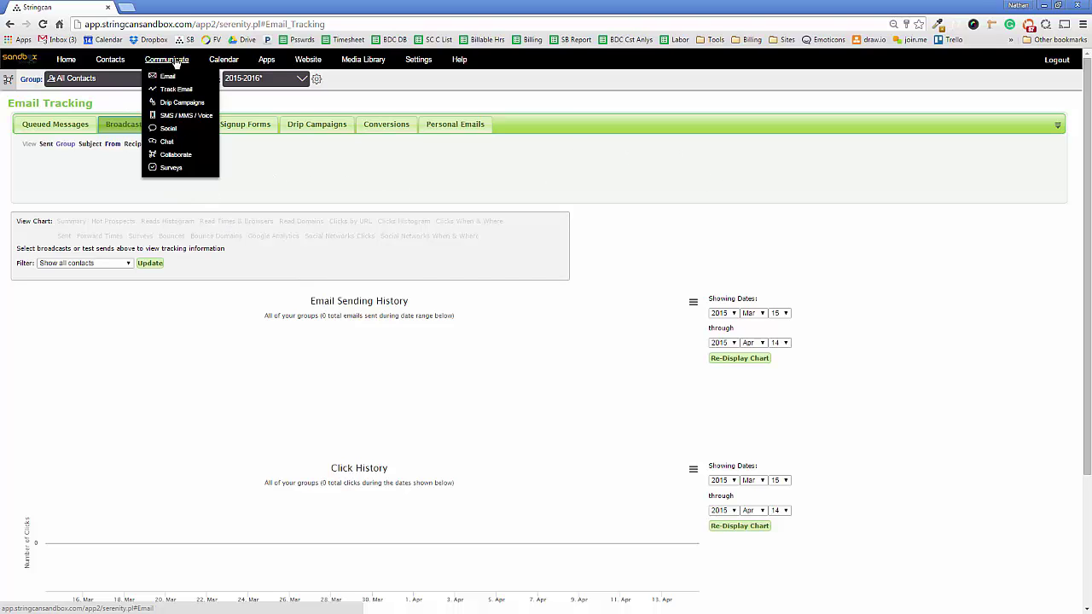
pyautogui.click(182, 103)
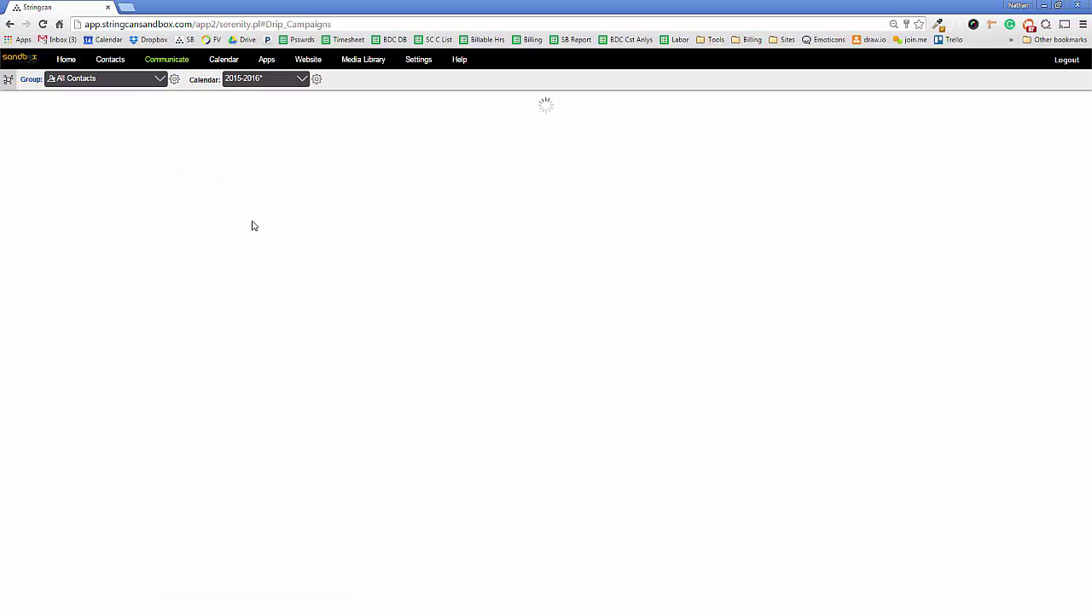